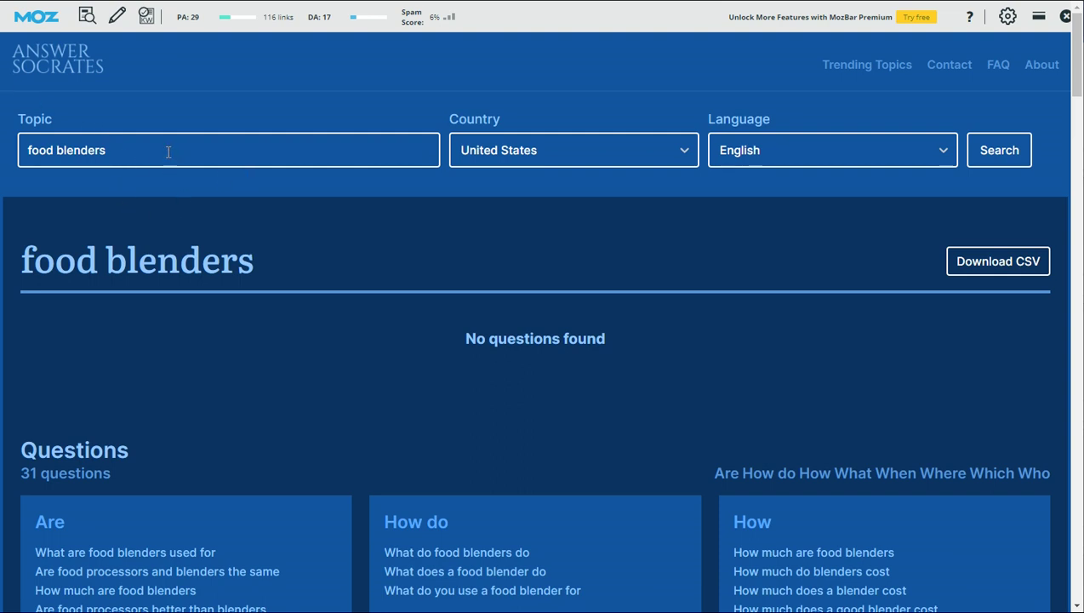
pyautogui.moveTo(169, 151); pyautogui.dragTo(2, 150)
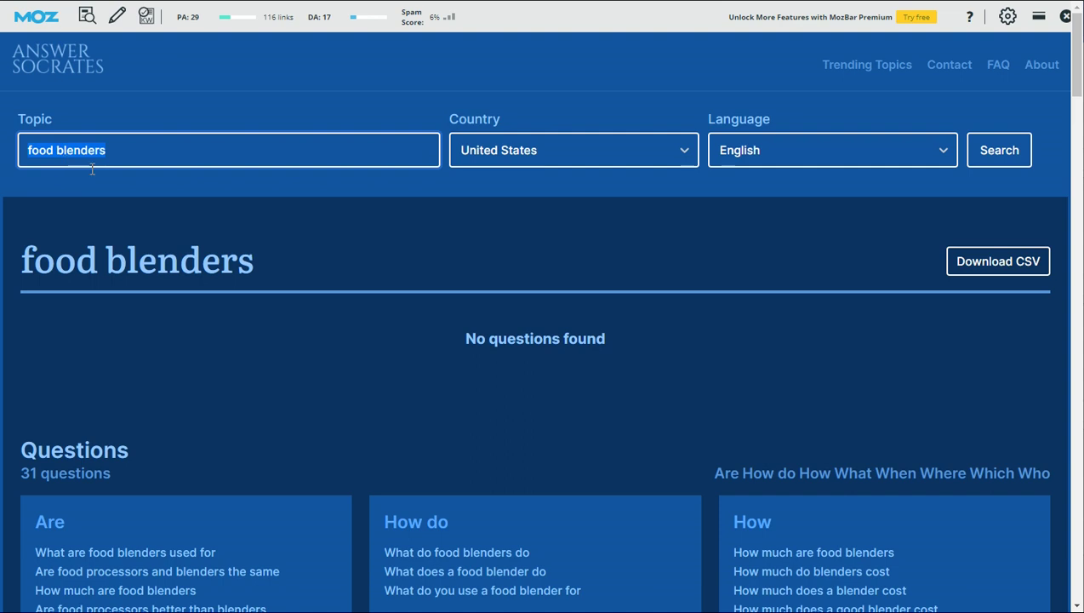
pyautogui.click(1001, 157)
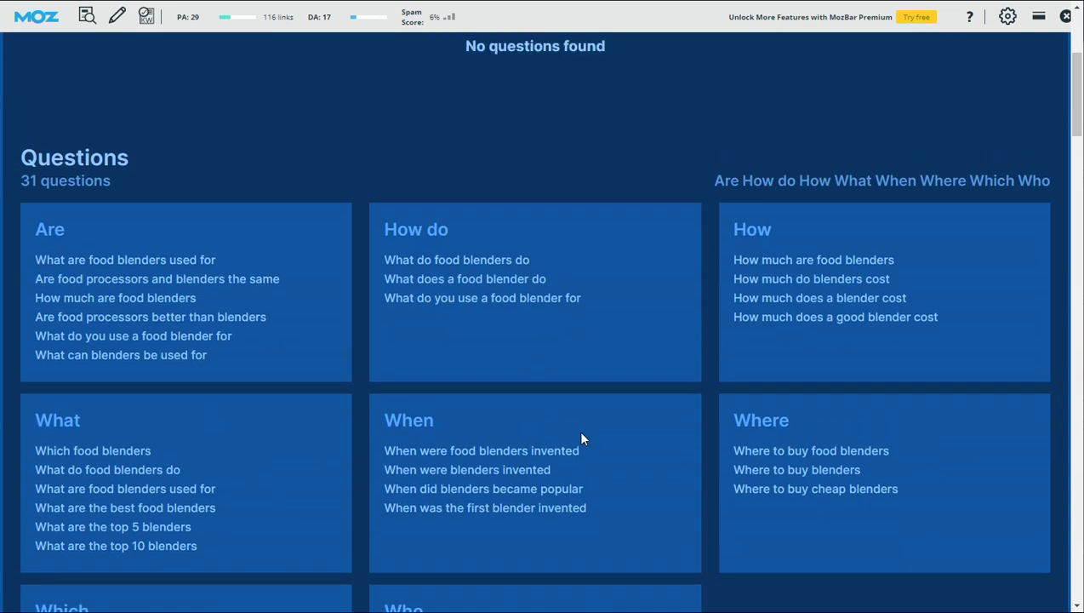
pyautogui.scroll(-3, 408, 367)
pyautogui.scroll(-3, 395, 335)
pyautogui.scroll(-3, 395, 333)
pyautogui.scroll(-3, 395, 334)
pyautogui.scroll(-3, 397, 331)
pyautogui.scroll(-2, 423, 332)
pyautogui.scroll(-3, 427, 333)
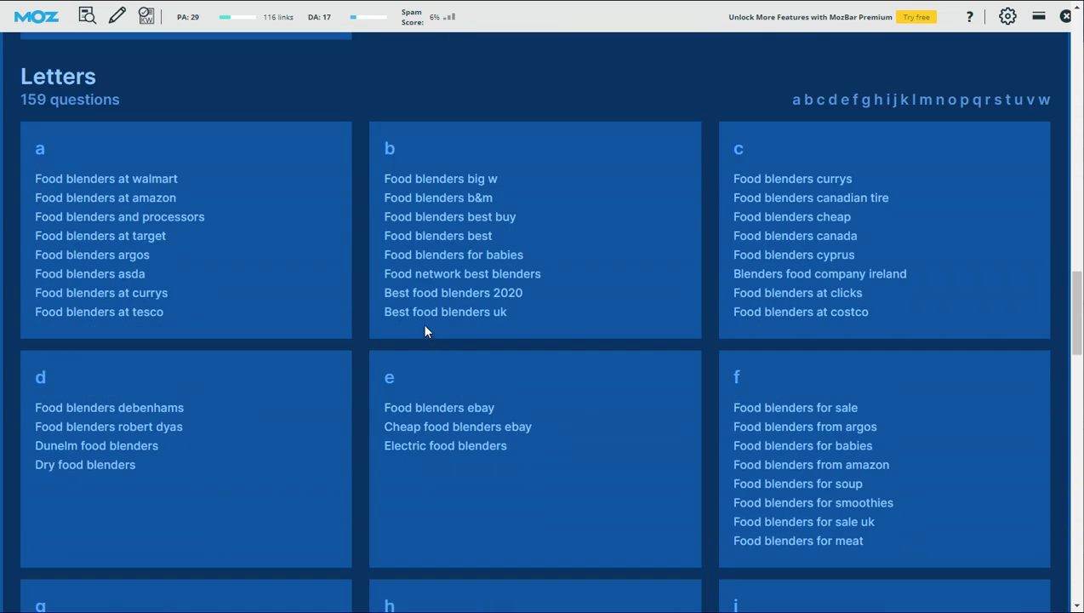
pyautogui.scroll(-2, 551, 380)
pyautogui.scroll(-3, 554, 384)
pyautogui.scroll(-3, 533, 383)
pyautogui.scroll(-4, 527, 382)
pyautogui.scroll(-2, 526, 387)
pyautogui.scroll(4, 527, 389)
pyautogui.scroll(5, 532, 380)
pyautogui.scroll(5, 532, 380)
pyautogui.scroll(5, 532, 381)
pyautogui.scroll(5, 532, 379)
pyautogui.scroll(5, 533, 380)
pyautogui.scroll(3, 533, 379)
pyautogui.scroll(-3, 701, 487)
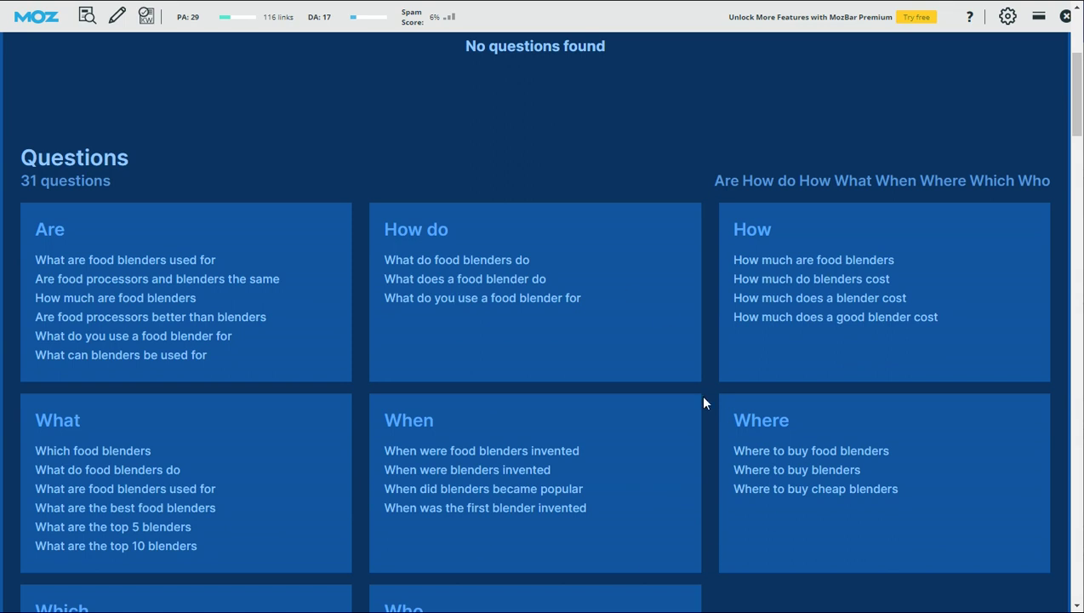
pyautogui.scroll(3, 701, 400)
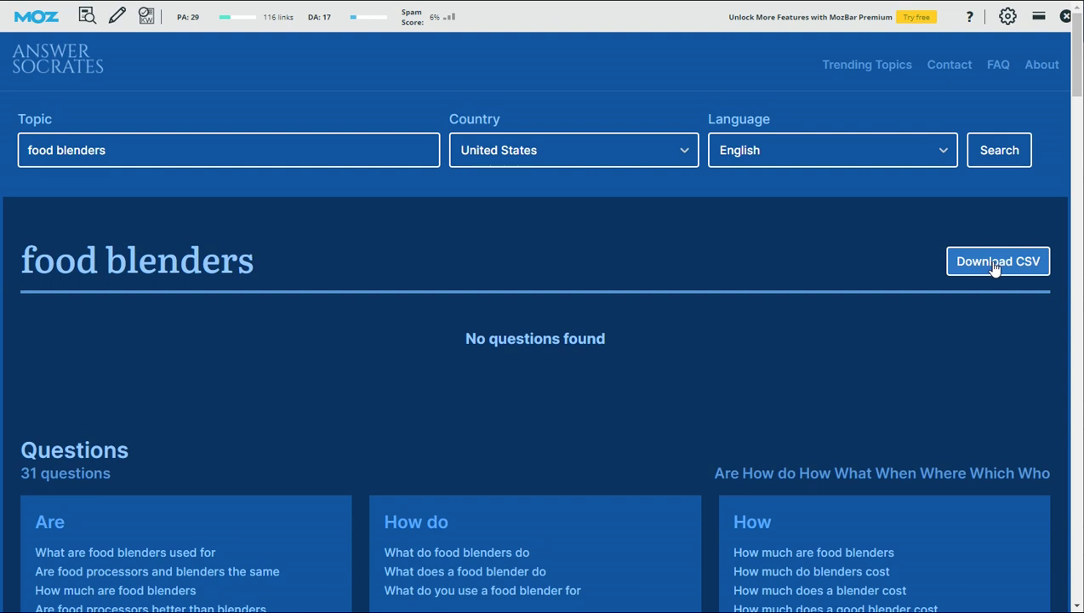
# Minimize the PureVPN window, left connected to Seattle, US, to reveal the Google results
pyautogui.scroll(-3, 675, 353)
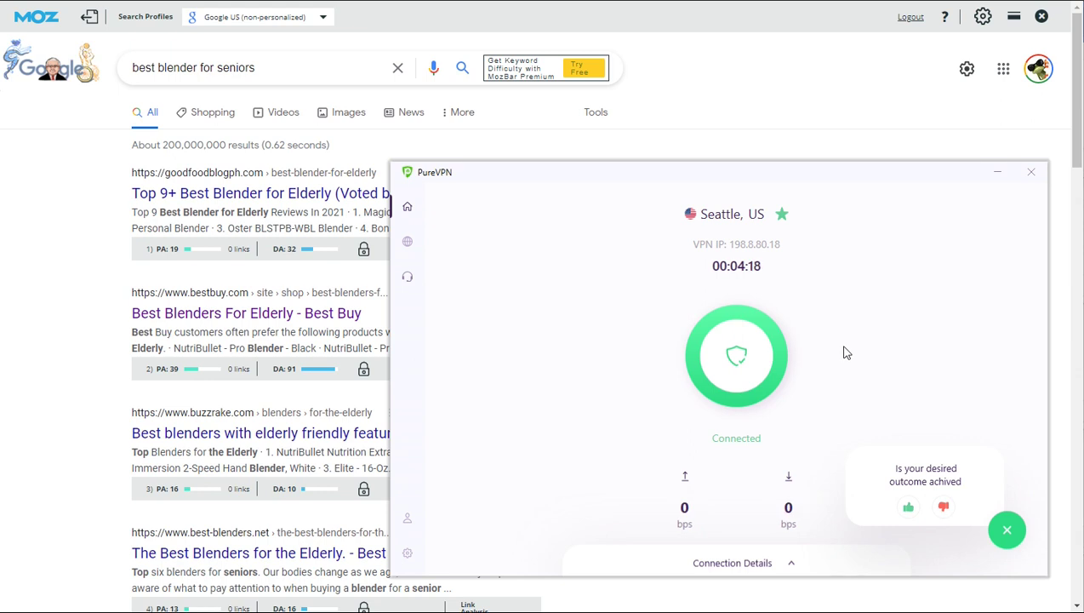
pyautogui.click(994, 173)
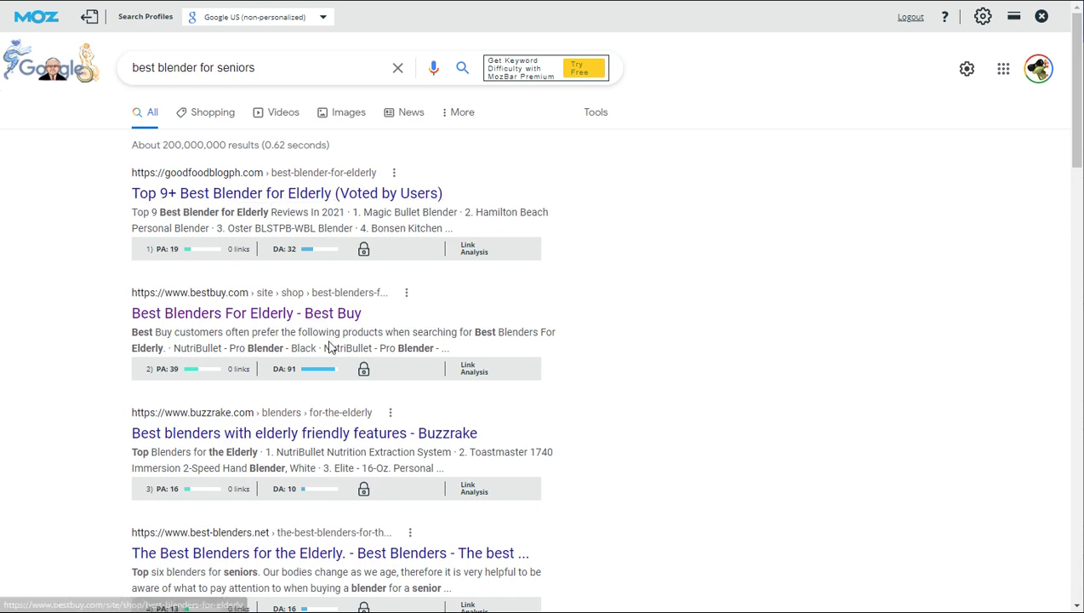
# Scroll the 'best blender for seniors' results to compare their MozBar DA scores
pyautogui.scroll(-2, 286, 208)
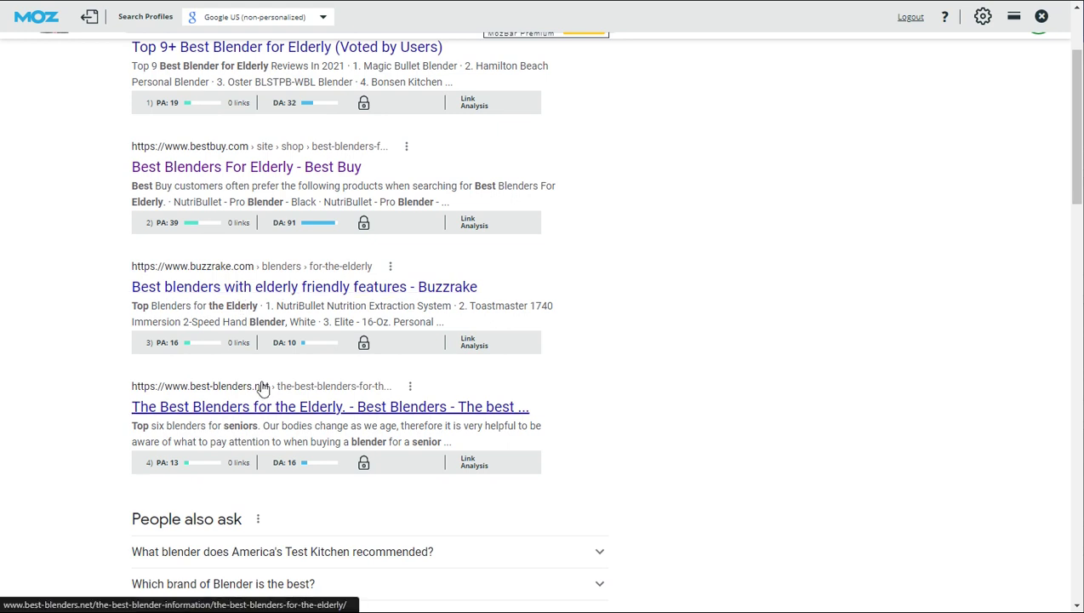
pyautogui.scroll(2, 292, 241)
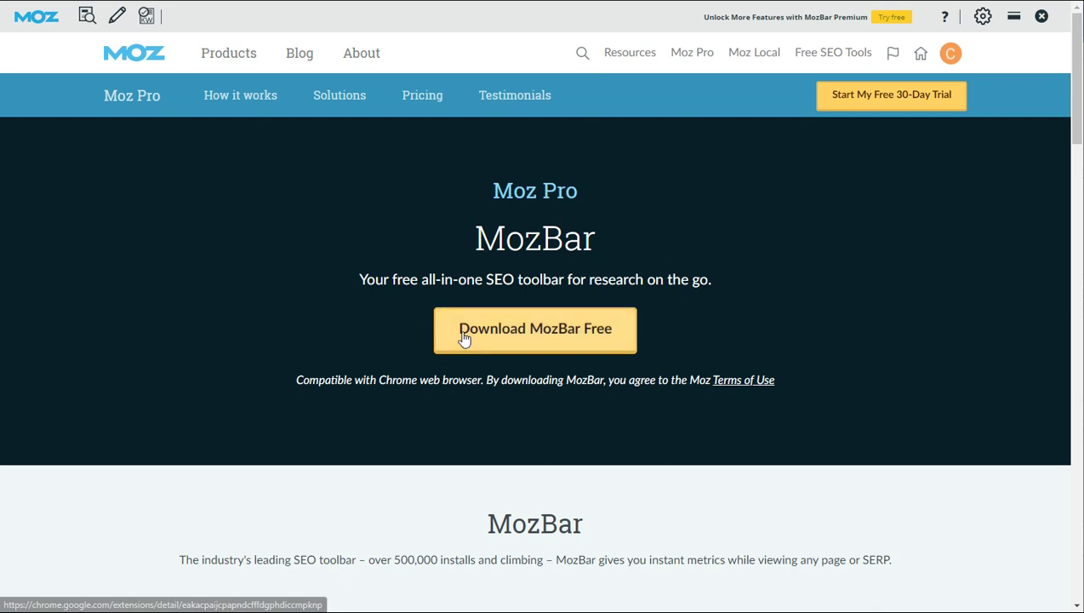
# Scroll through the free MozBar download page on Moz
pyautogui.scroll(-2, 618, 308)
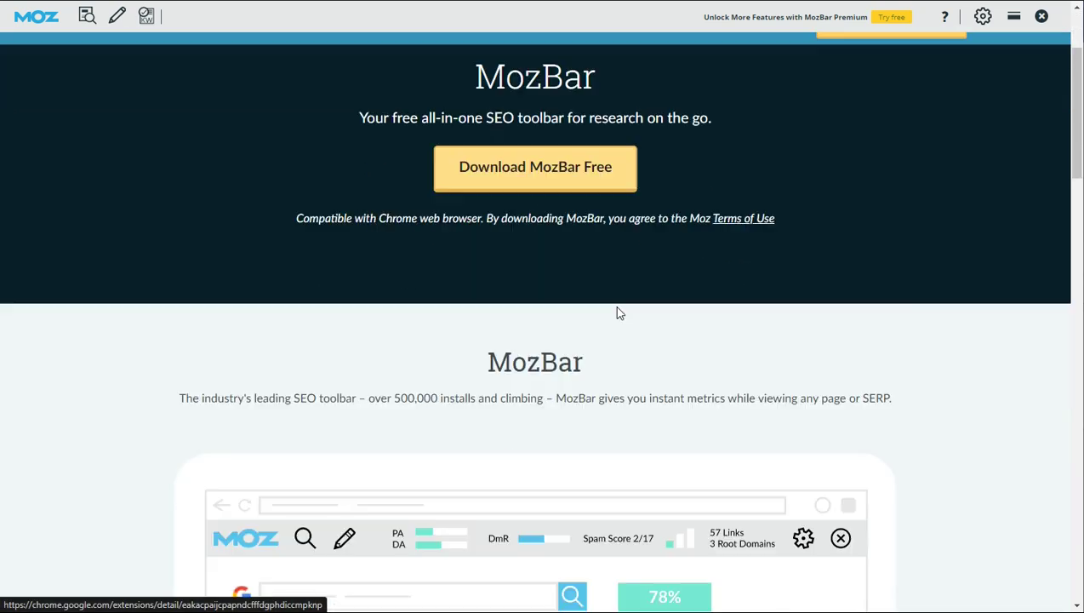
pyautogui.scroll(-4, 619, 313)
pyautogui.scroll(3, 581, 288)
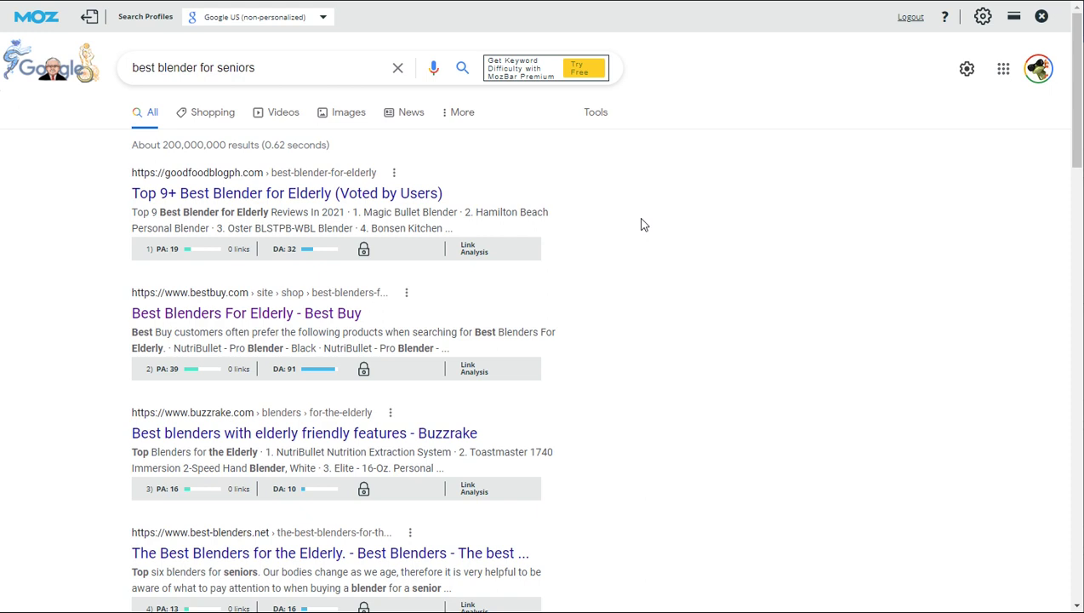
pyautogui.scroll(-2, 489, 248)
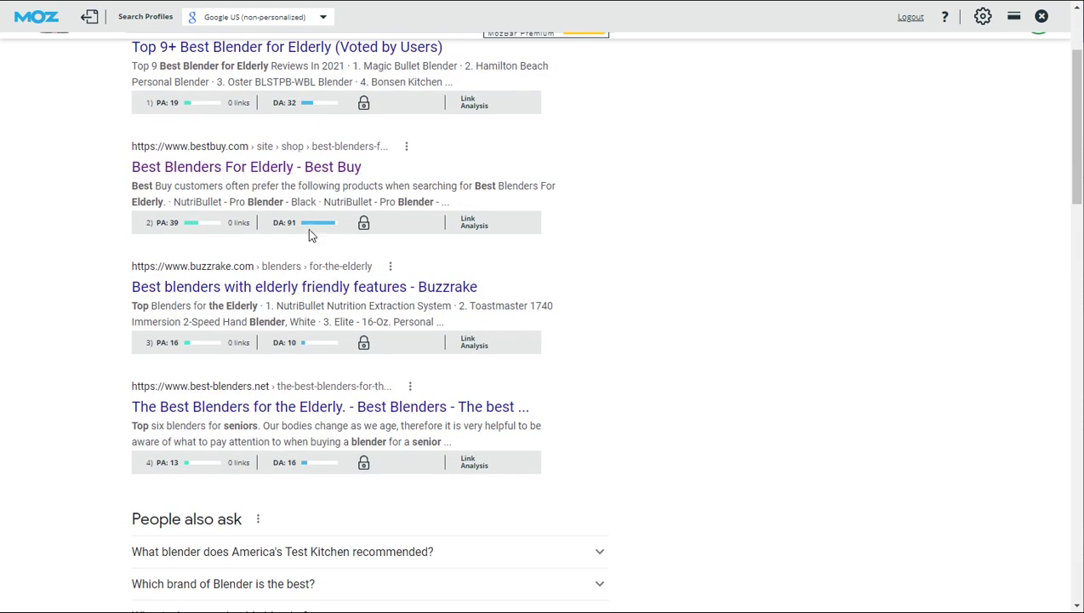
pyautogui.scroll(-1, 311, 250)
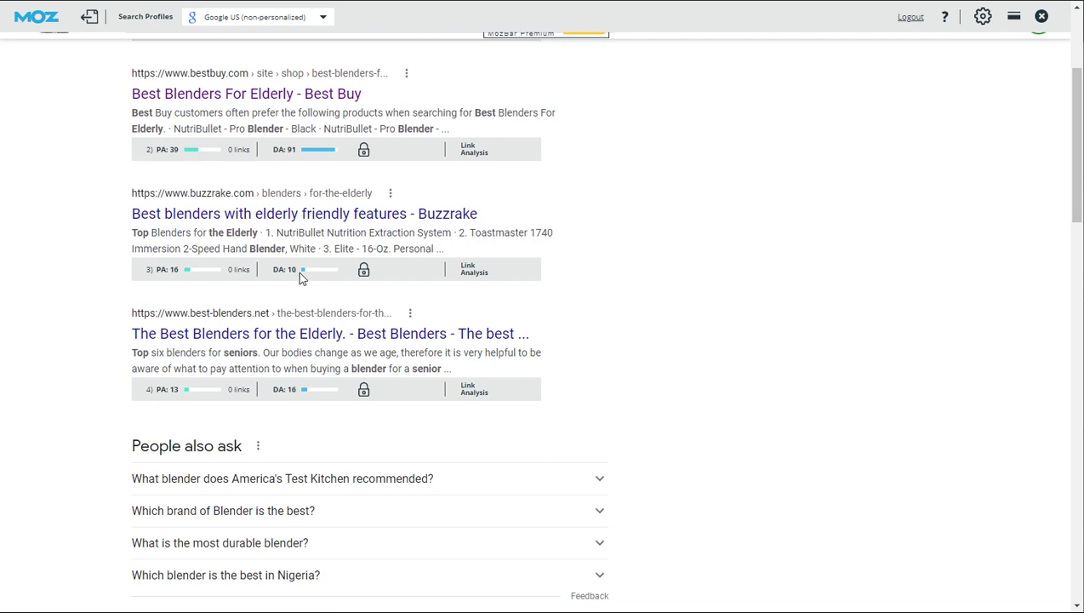
pyautogui.scroll(2, 335, 336)
pyautogui.scroll(1, 334, 307)
pyautogui.scroll(-4, 323, 340)
pyautogui.scroll(-4, 315, 364)
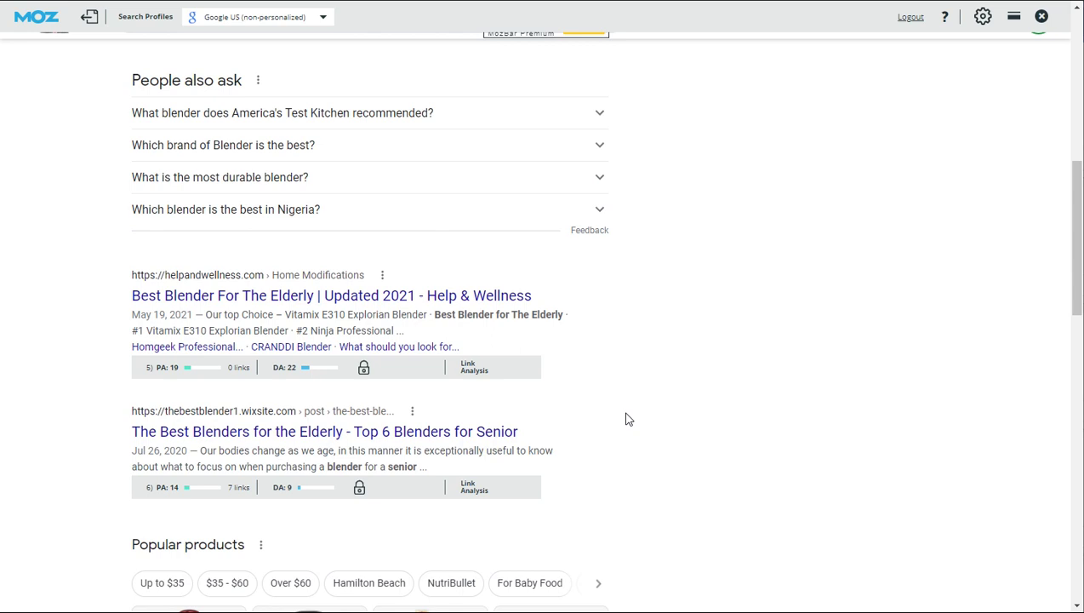
pyautogui.scroll(-3, 623, 416)
pyautogui.scroll(-3, 660, 397)
pyautogui.scroll(2, 656, 396)
pyautogui.scroll(5, 659, 398)
pyautogui.scroll(3, 661, 398)
pyautogui.scroll(3, 670, 403)
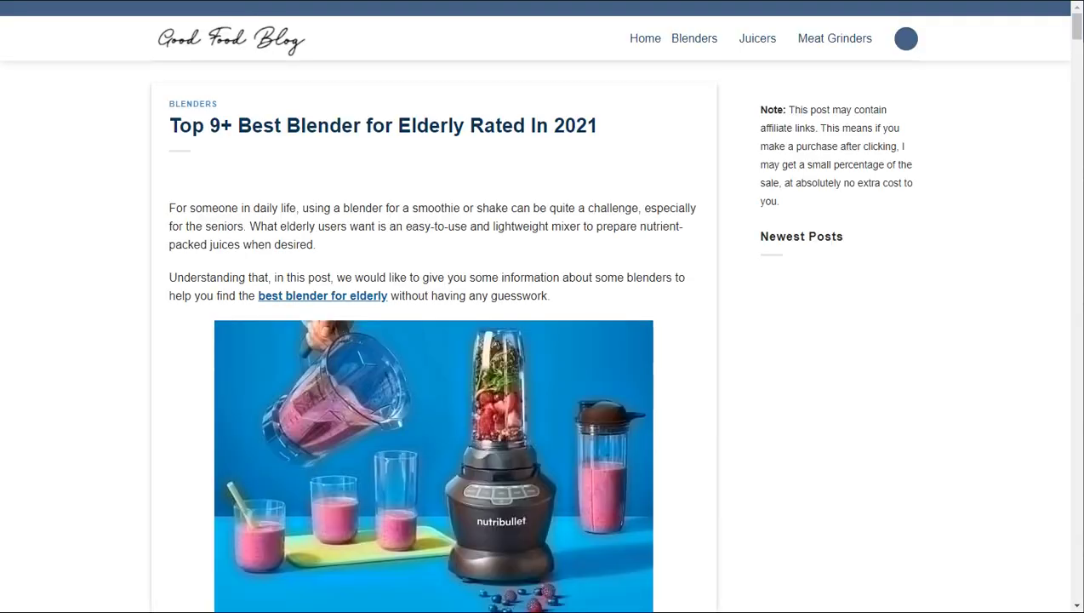
# Copy the Good Food Blog article's web address from the address bar
pyautogui.rightClick(168, 1)
pyautogui.click(213, 88)
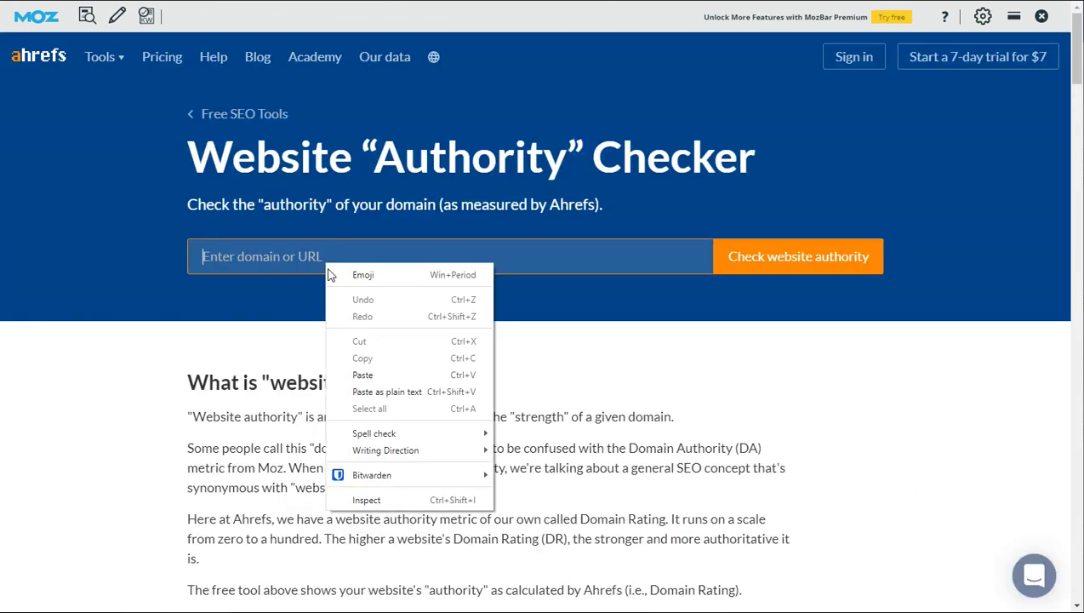
# Run the Ahrefs authority check on goodfoodblogph.com, passing the reCAPTCHA
pyautogui.rightClick(327, 261)
pyautogui.click(362, 376)
pyautogui.click(783, 260)
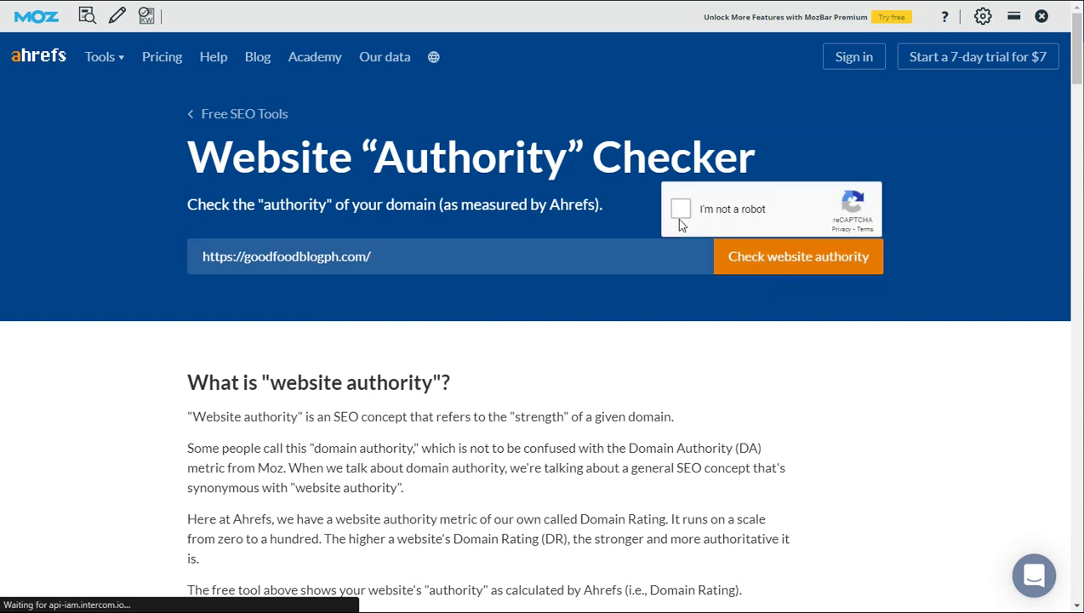
pyautogui.click(678, 218)
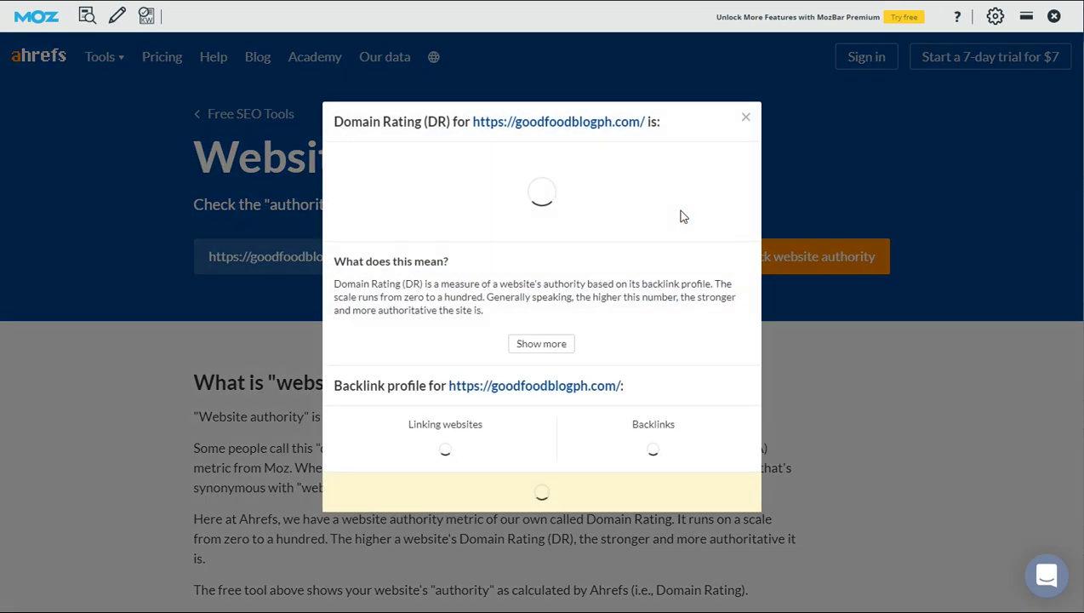